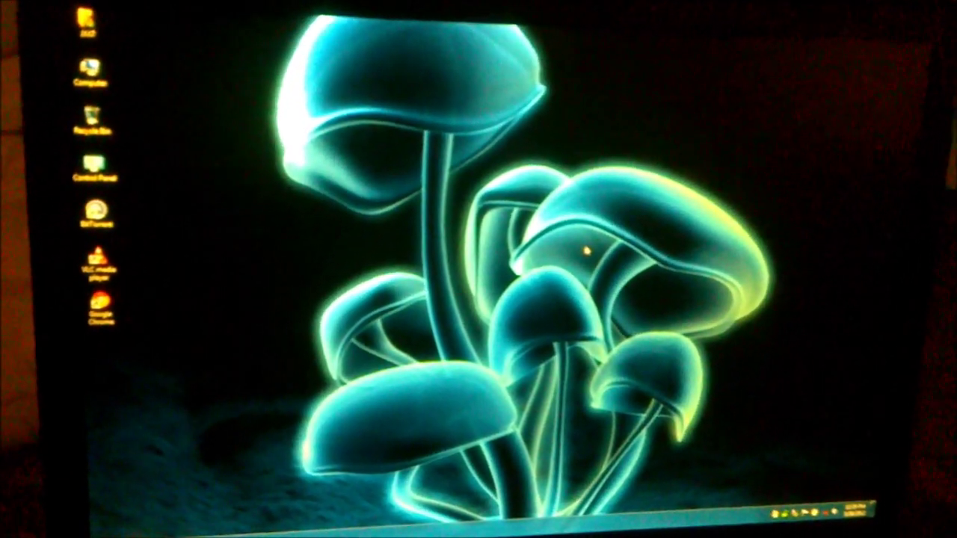
Open Screen resolution from the desktop shortcut menu, after a second right-click
right_click(585, 253)
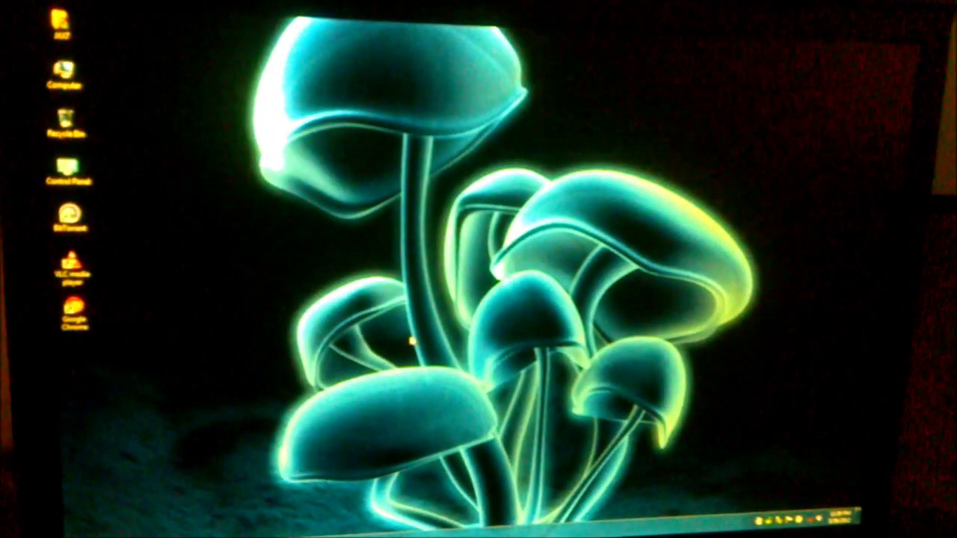
right_click(413, 343)
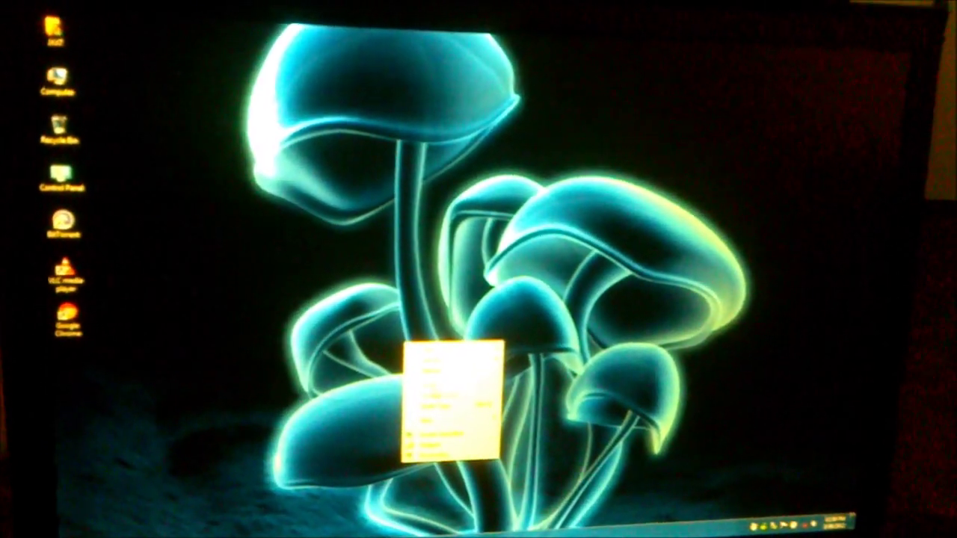
click(434, 445)
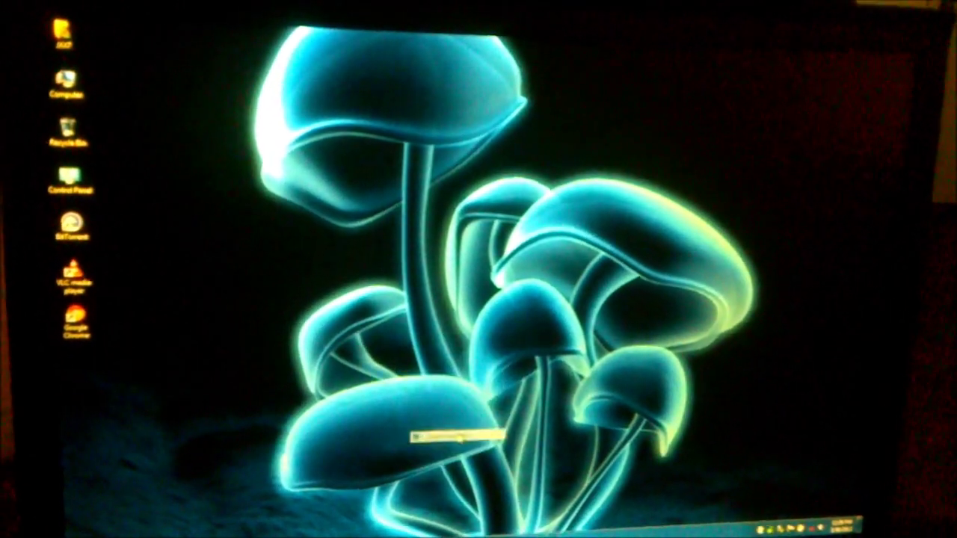